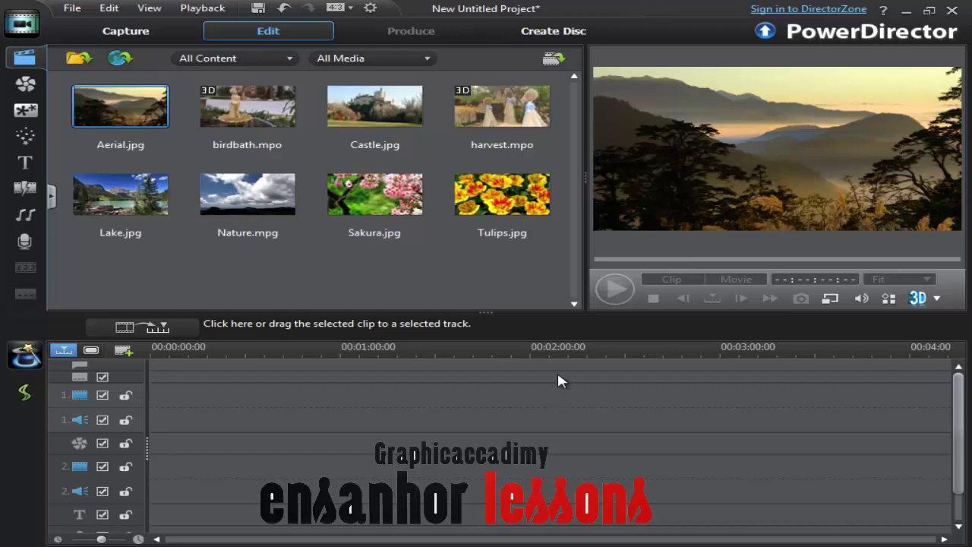
{"action": "left_click", "coordinate": [70, 9]}
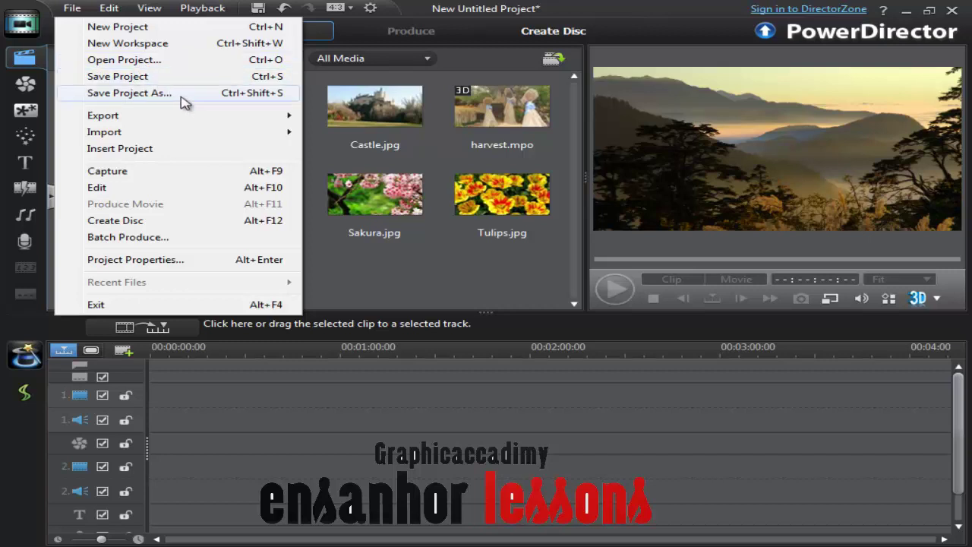
{"action": "mouse_move", "coordinate": [132, 122]}
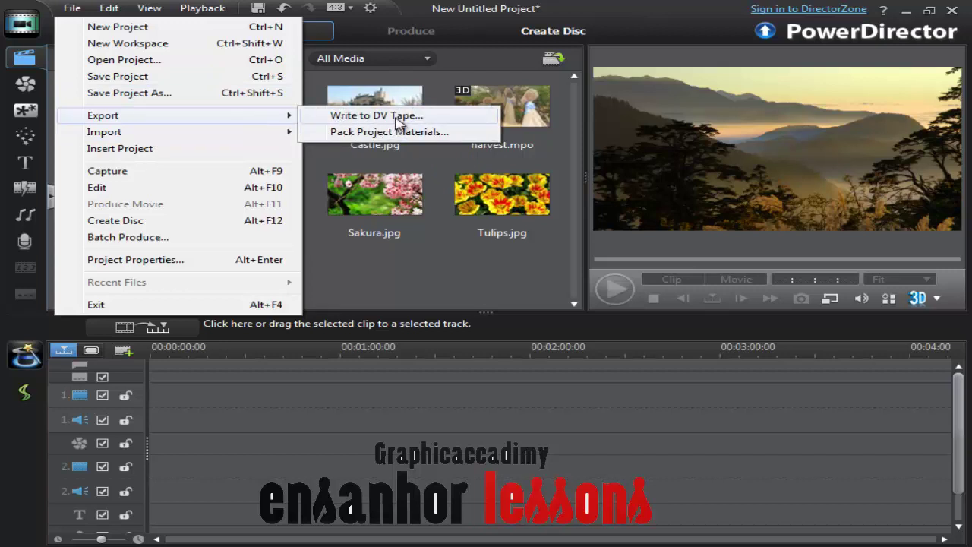
{"action": "mouse_move", "coordinate": [173, 139]}
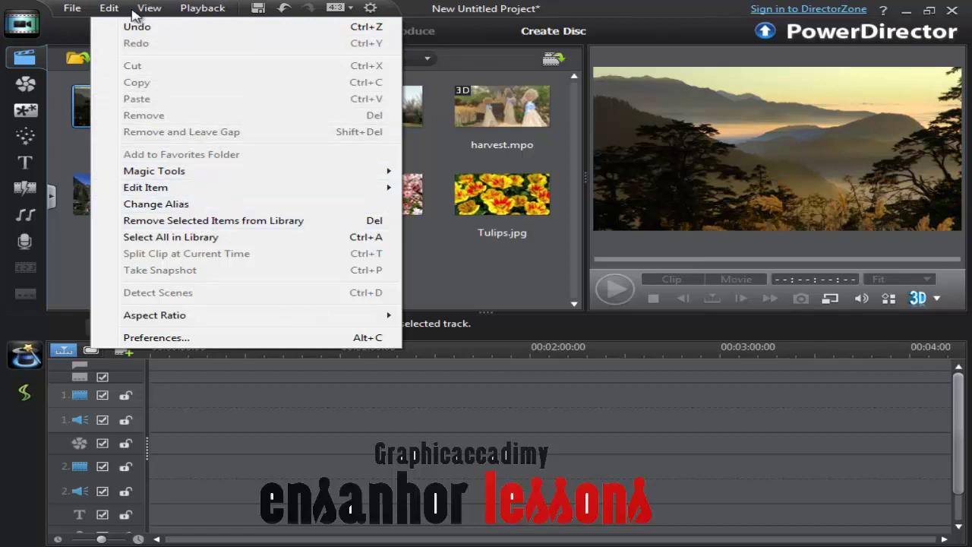
{"action": "key", "text": "Right"}
{"action": "key", "text": "Right"}
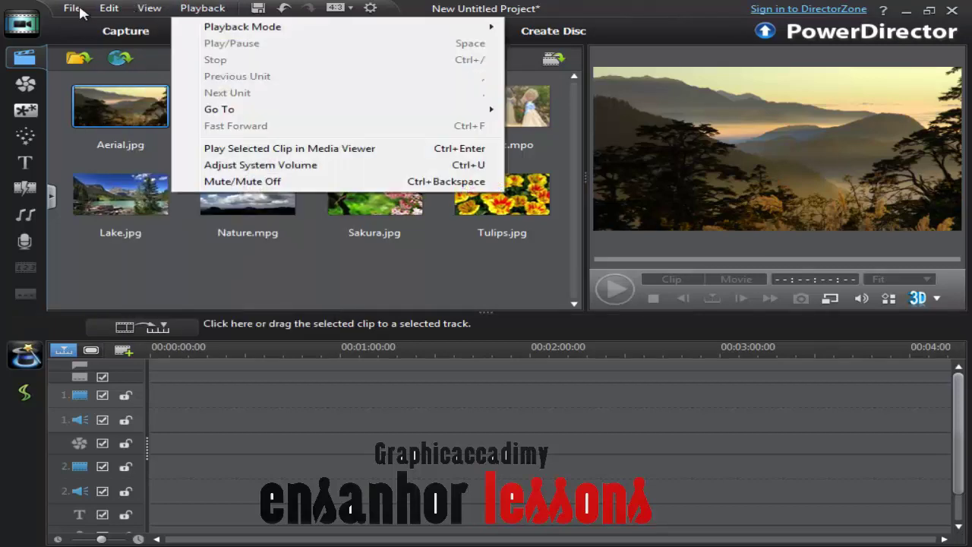
{"action": "left_click", "coordinate": [81, 14]}
{"action": "left_click", "coordinate": [339, 29]}
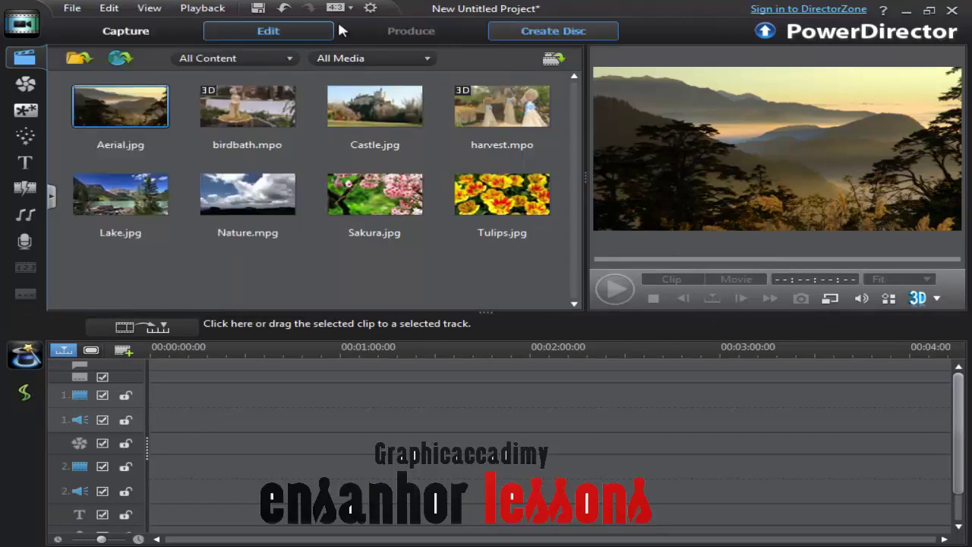
- Examine the microphone recording options in the Capture workspace and return to the Edit workspace
{"action": "left_click", "coordinate": [126, 31]}
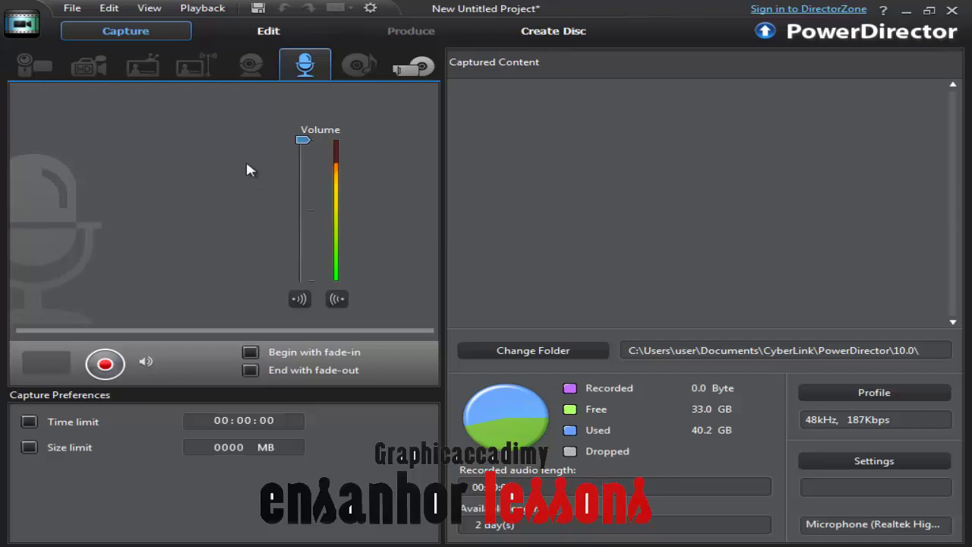
{"action": "left_click", "coordinate": [250, 31]}
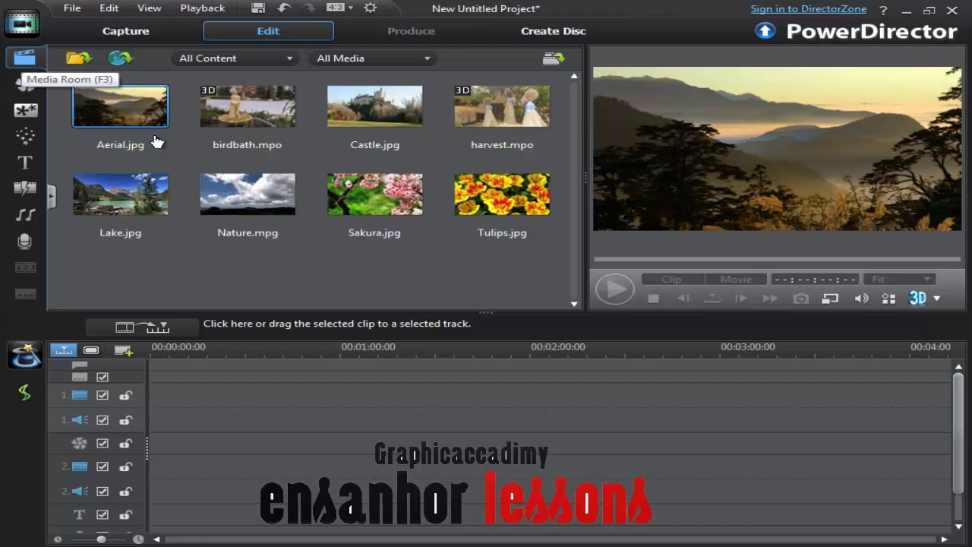
- Preview the sample media clips in the Media Room, including Sakura, Tulips, harvest, Castle, birdbath, Aerial and Lake
{"action": "left_click", "coordinate": [308, 156]}
{"action": "left_click", "coordinate": [415, 214]}
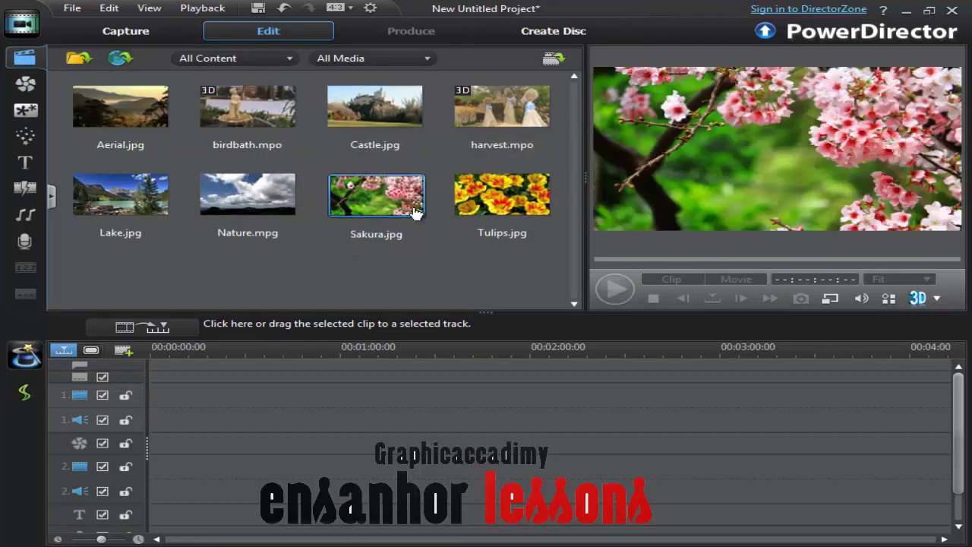
{"action": "left_click", "coordinate": [485, 193]}
{"action": "left_click", "coordinate": [493, 115]}
{"action": "left_click", "coordinate": [371, 105]}
{"action": "left_click", "coordinate": [263, 110]}
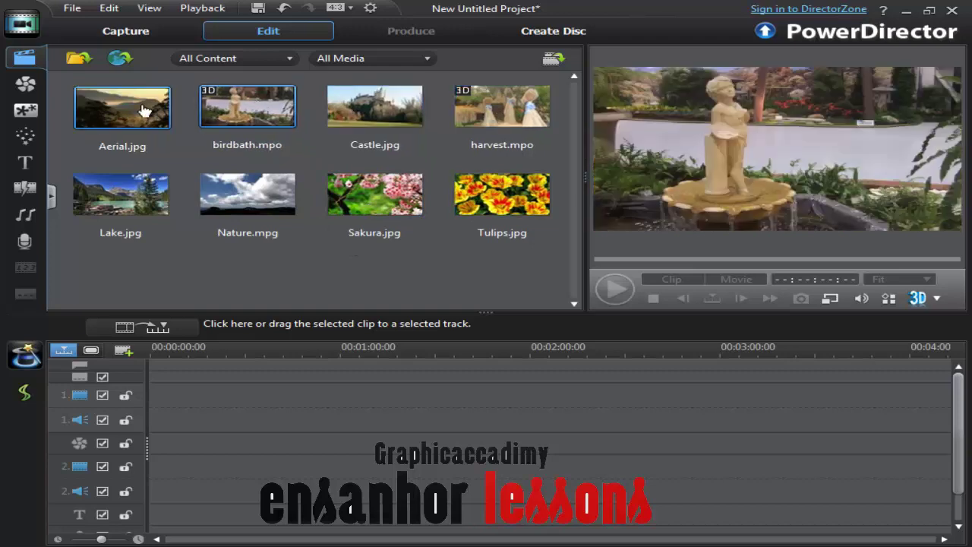
{"action": "left_click", "coordinate": [144, 111]}
{"action": "left_click", "coordinate": [152, 194]}
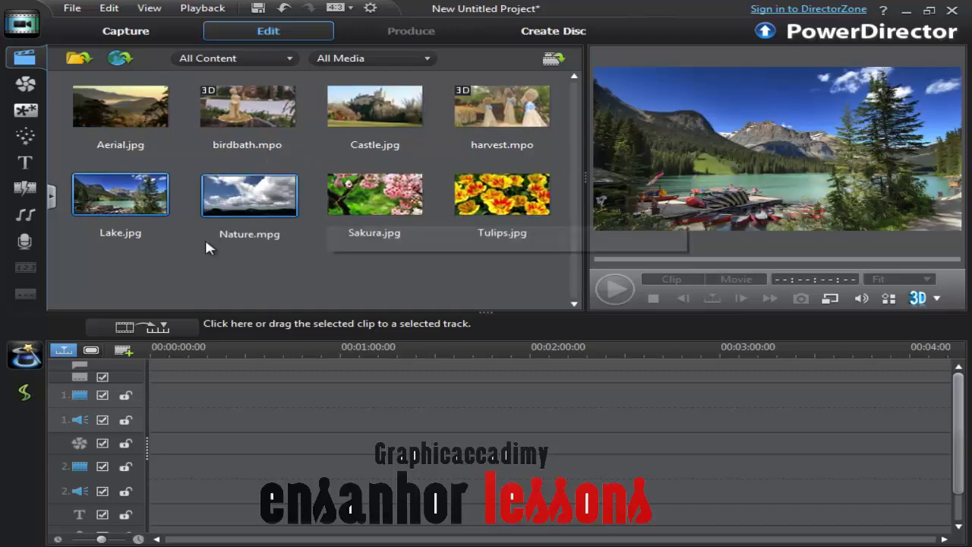
- Examine the video effects in the Effect Room's Visual, Text Masking, Style, Special and Particle categories
{"action": "left_click", "coordinate": [25, 83]}
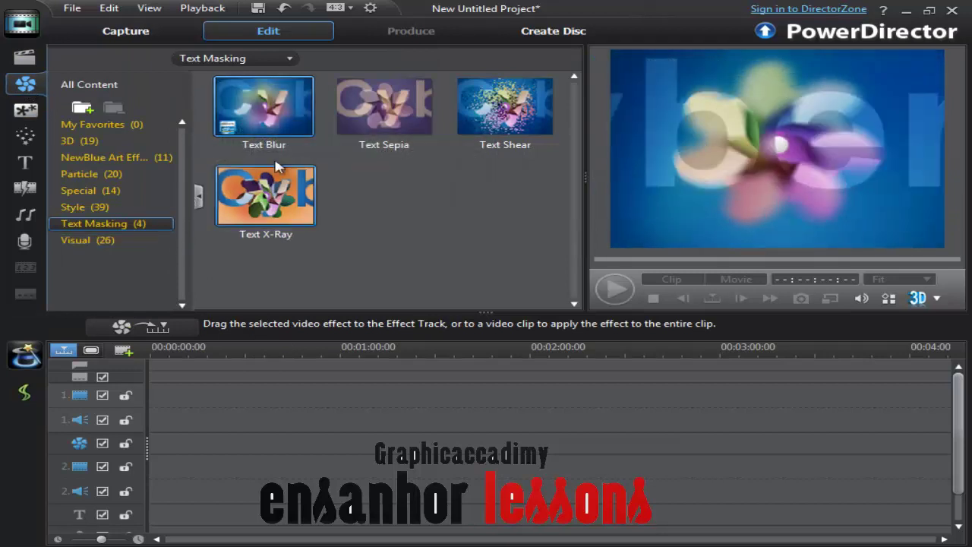
{"action": "left_click", "coordinate": [121, 240]}
{"action": "left_click", "coordinate": [129, 228]}
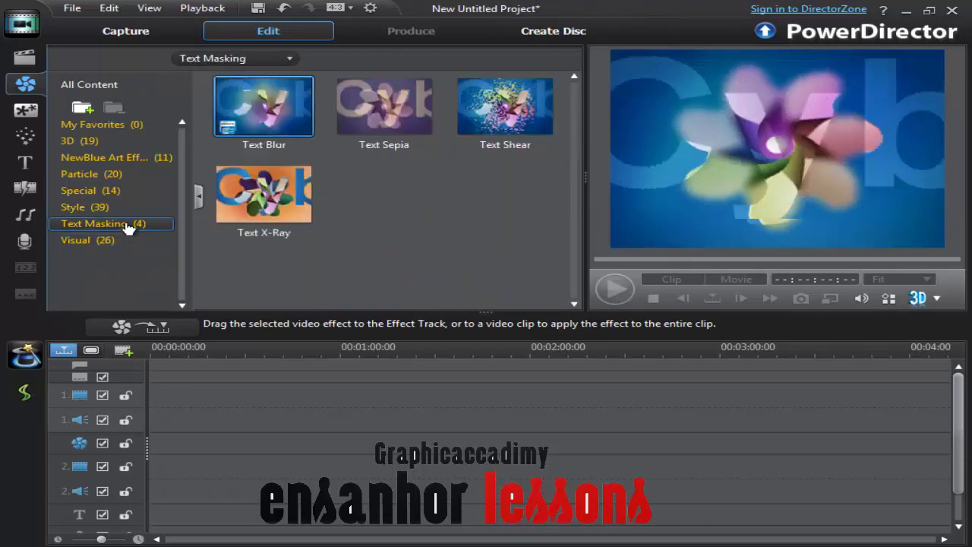
{"action": "left_click", "coordinate": [120, 207]}
{"action": "left_click", "coordinate": [118, 193]}
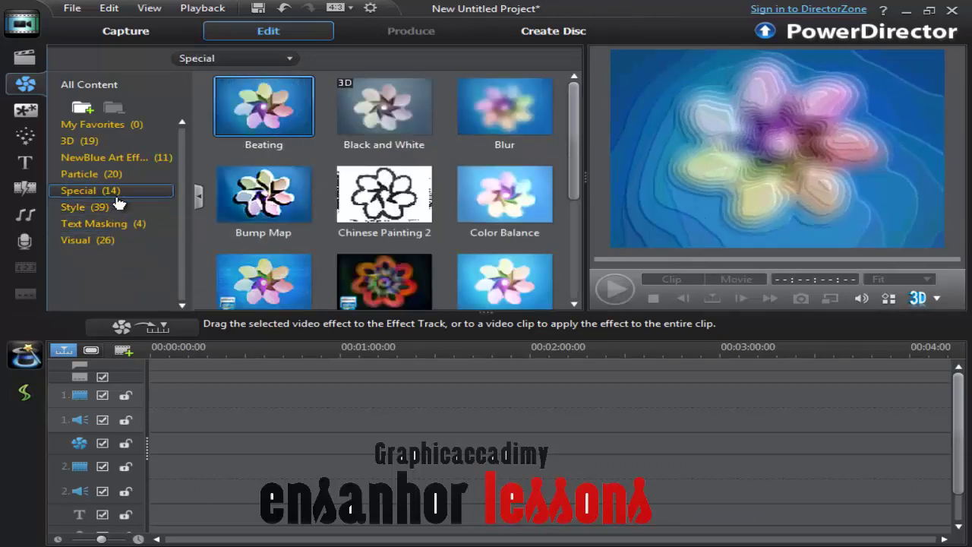
{"action": "left_click", "coordinate": [121, 173]}
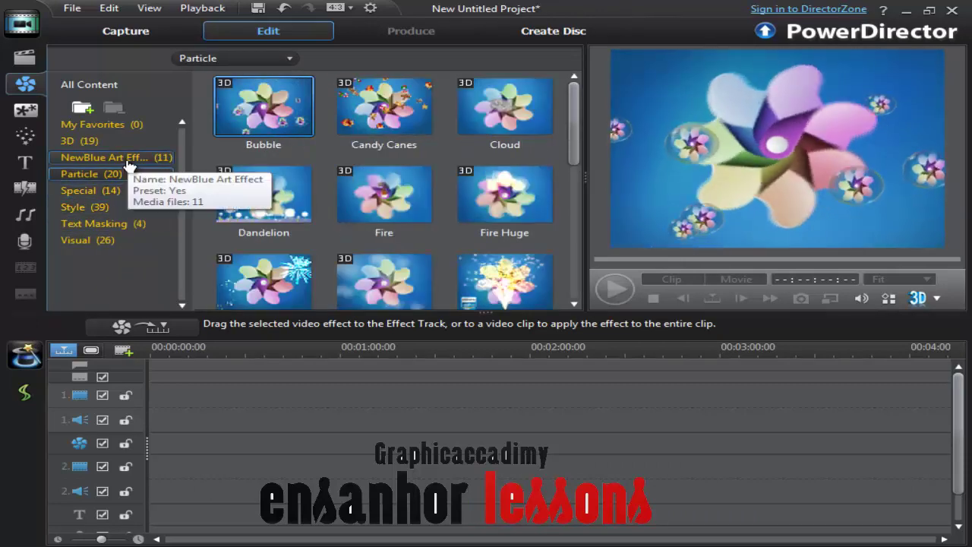
- Preview the NewBlue_Air Brush effect and examine the NewBlue Art Effect, 3D and My Favorites effect categories
{"action": "left_click", "coordinate": [129, 161]}
{"action": "left_click", "coordinate": [364, 113]}
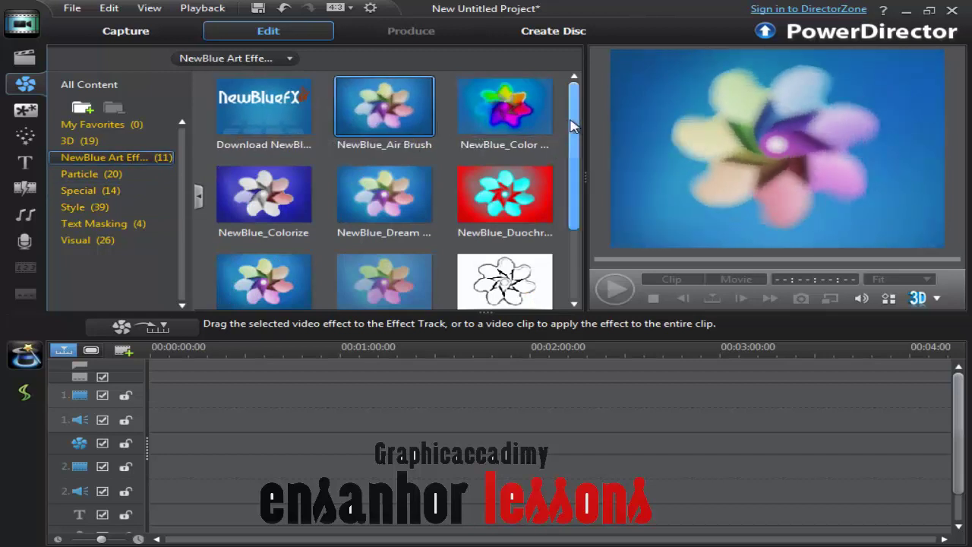
{"action": "mouse_move", "coordinate": [574, 126]}
{"action": "left_mouse_down"}
{"action": "mouse_move", "coordinate": [575, 238]}
{"action": "mouse_move", "coordinate": [573, 114]}
{"action": "mouse_move", "coordinate": [565, 131]}
{"action": "left_mouse_up"}
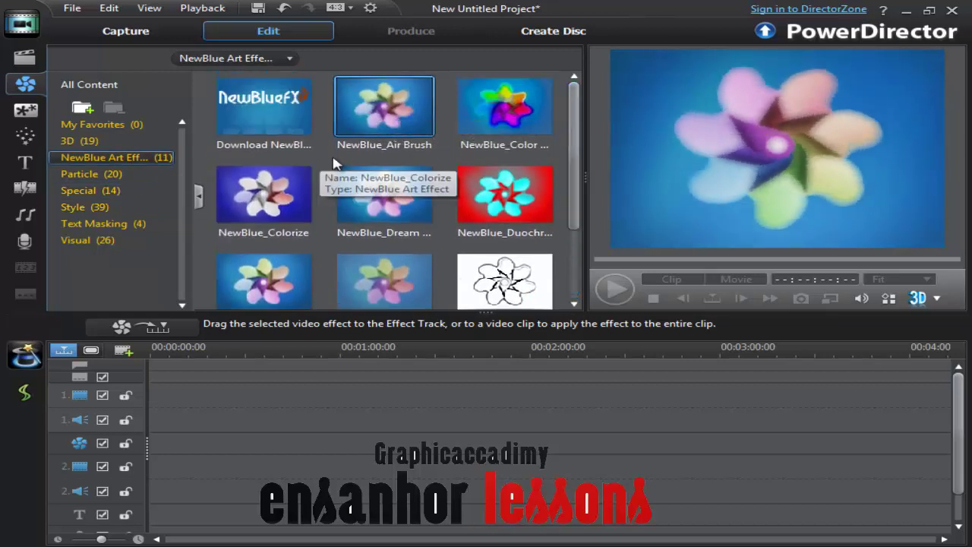
{"action": "left_click", "coordinate": [74, 142]}
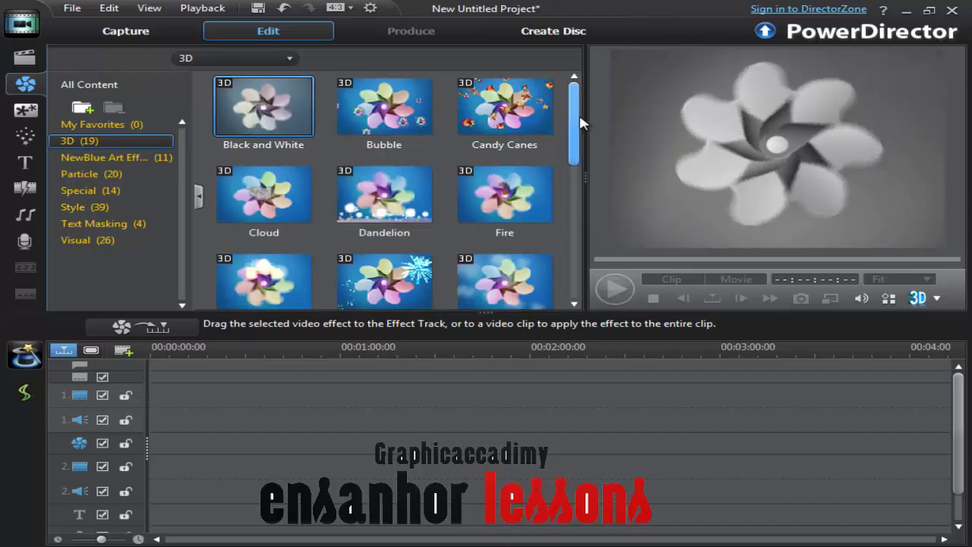
{"action": "left_click_drag", "start_coordinate": [574, 121], "coordinate": [565, 99]}
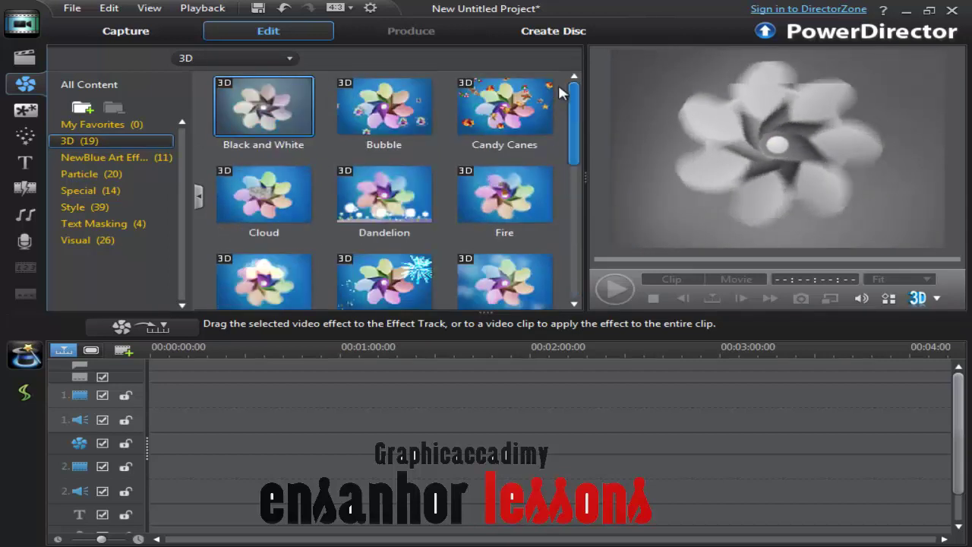
{"action": "left_click", "coordinate": [97, 124]}
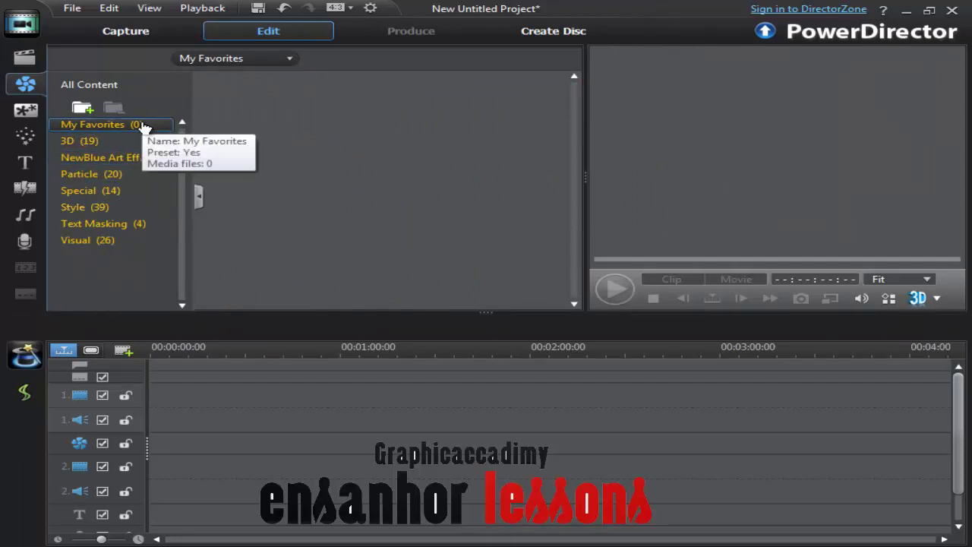
- Examine the PiP objects in the PowerDirector v10, Downloaded, v9 and v8 categories, previewing the Camera and Sublime! templates
{"action": "left_click", "coordinate": [25, 110]}
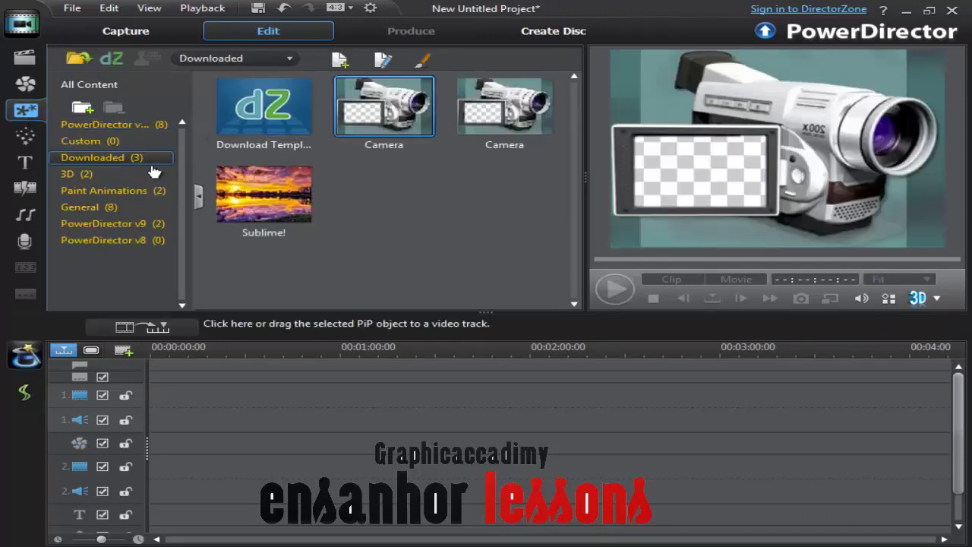
{"action": "left_click", "coordinate": [112, 128]}
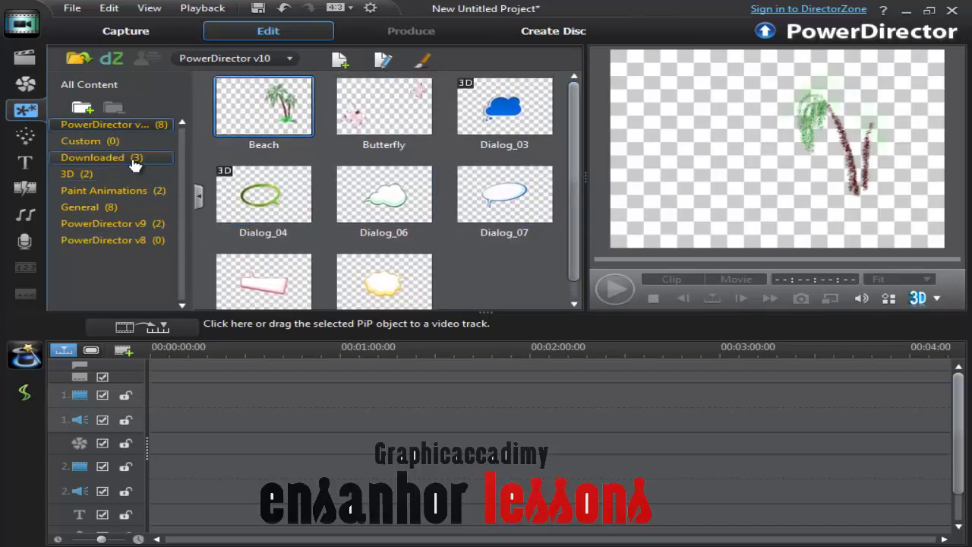
{"action": "left_click", "coordinate": [75, 159]}
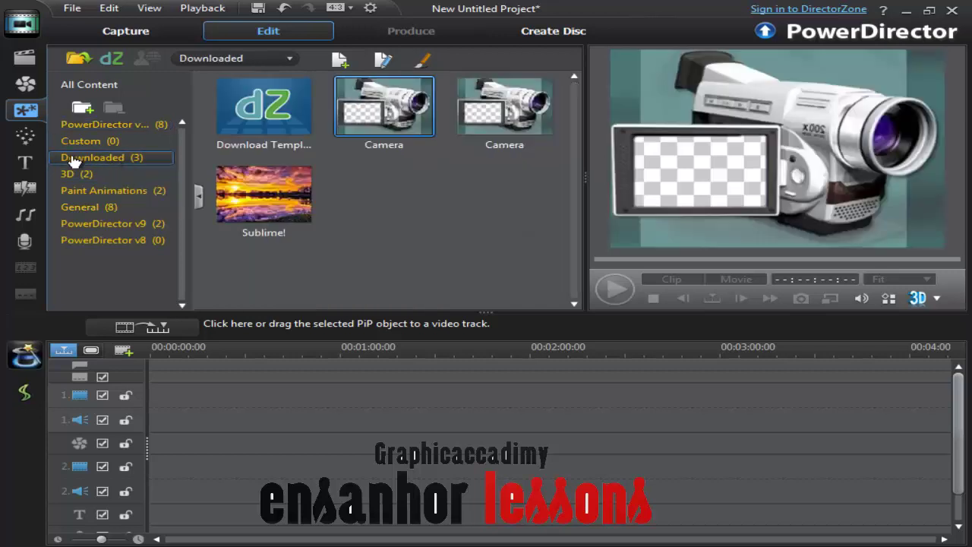
{"action": "left_click", "coordinate": [513, 122]}
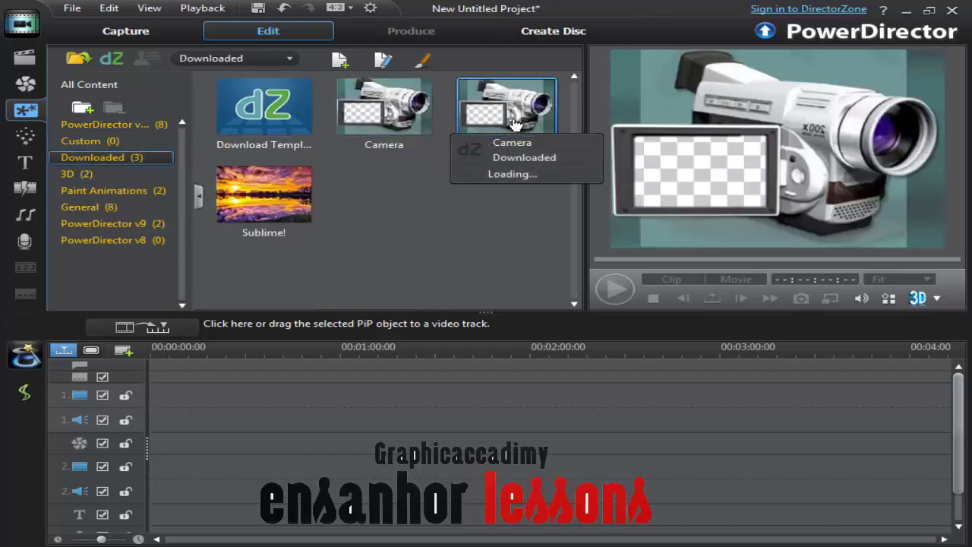
{"action": "left_click", "coordinate": [298, 222]}
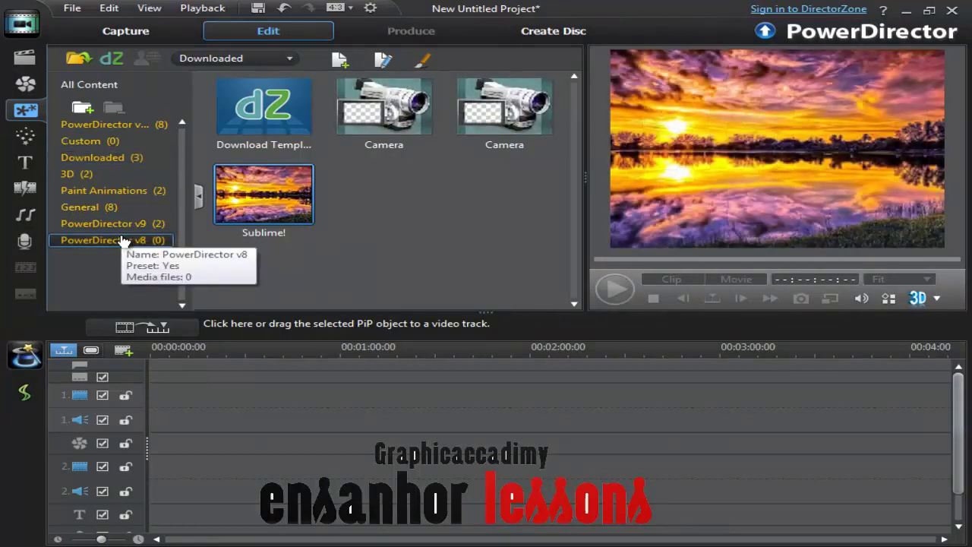
{"action": "left_click", "coordinate": [119, 239]}
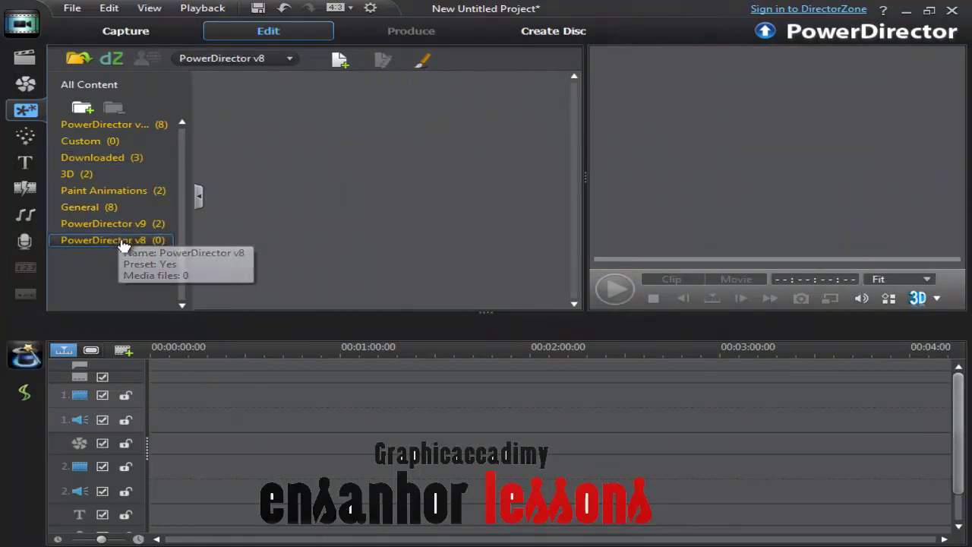
{"action": "left_click", "coordinate": [139, 225]}
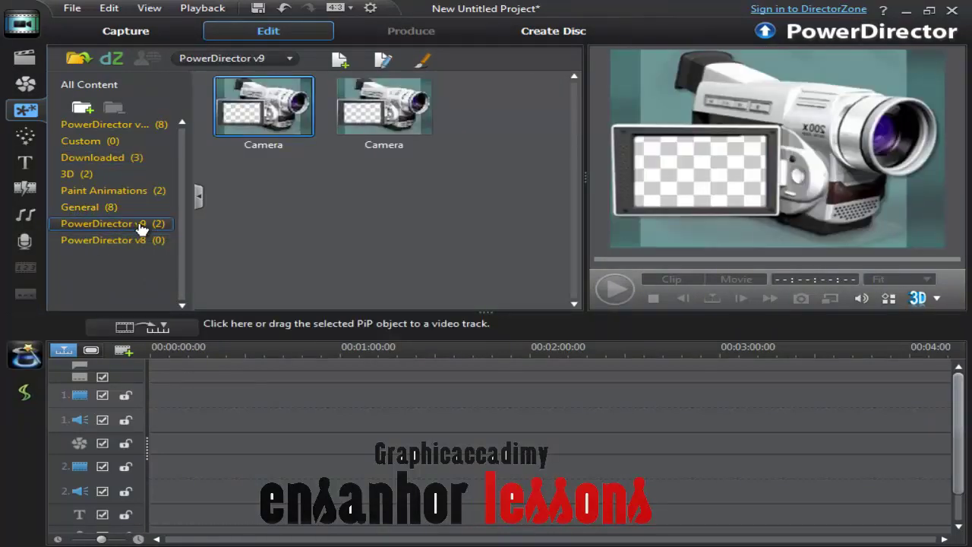
{"action": "left_click", "coordinate": [136, 239]}
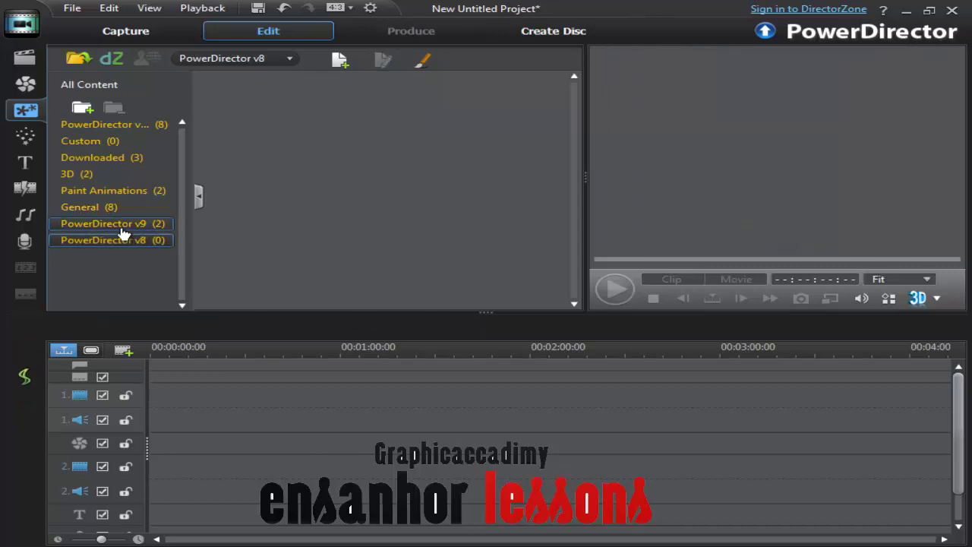
- Preview the Effect-A and Maple particle objects in the Particle Room's General category and check the 3D category
{"action": "left_click", "coordinate": [26, 143]}
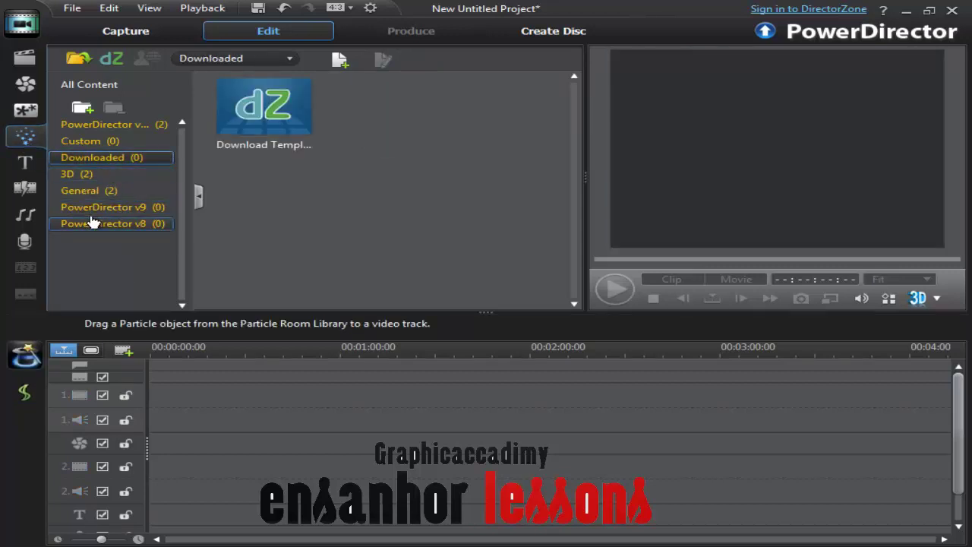
{"action": "left_click", "coordinate": [101, 194]}
{"action": "left_click", "coordinate": [250, 110]}
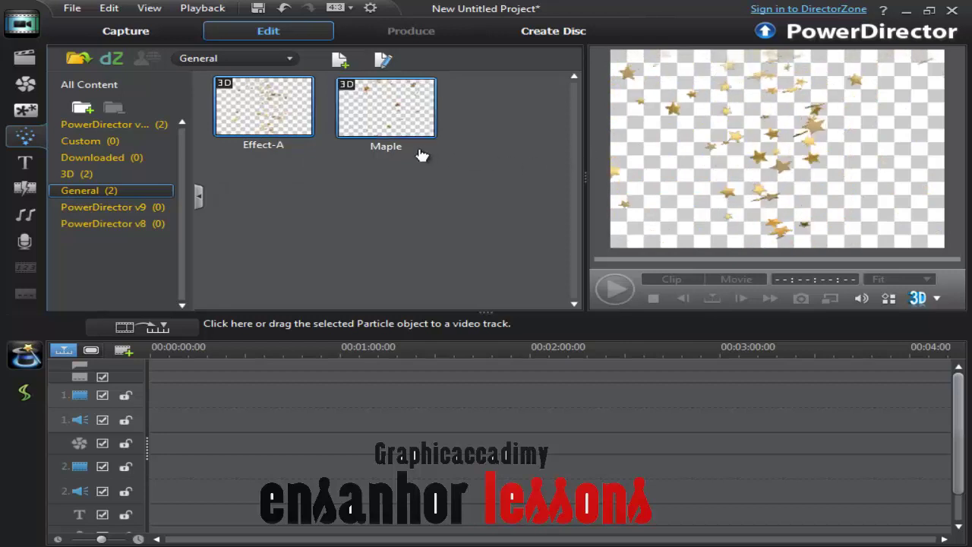
{"action": "left_click", "coordinate": [402, 126]}
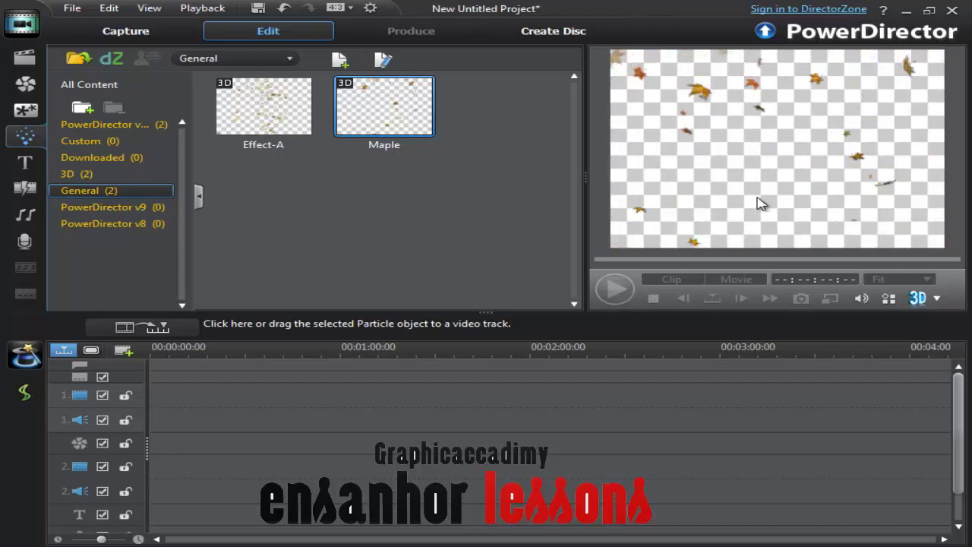
{"action": "left_click", "coordinate": [281, 118]}
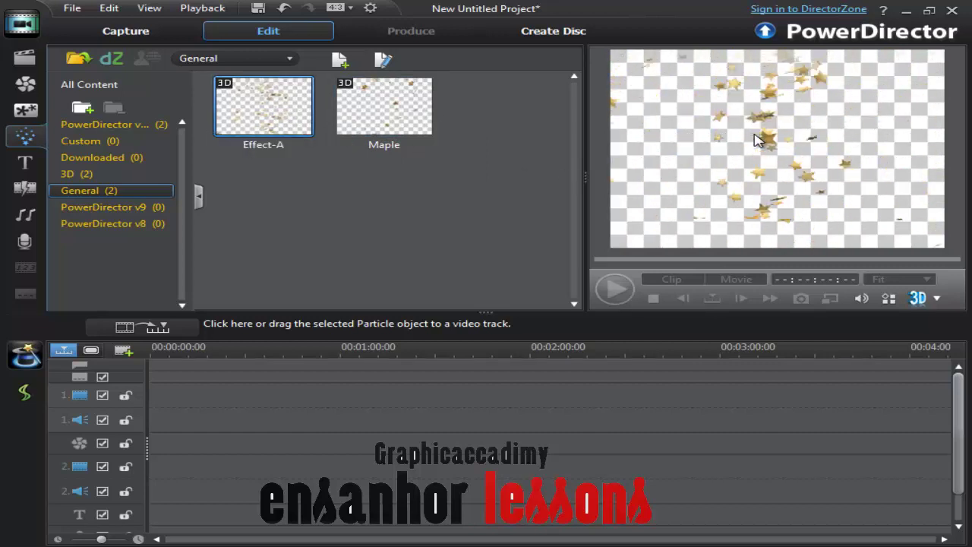
{"action": "left_click", "coordinate": [122, 174]}
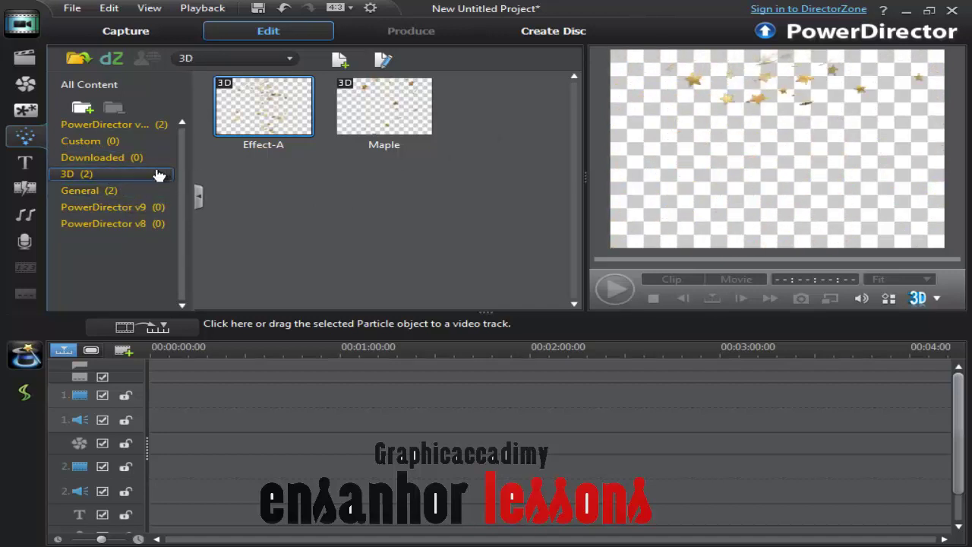
- Examine the Title Room's Downloaded, 3D-Like and General categories, previewing the Clover_02 and Clover_04 title templates
{"action": "left_click", "coordinate": [25, 163]}
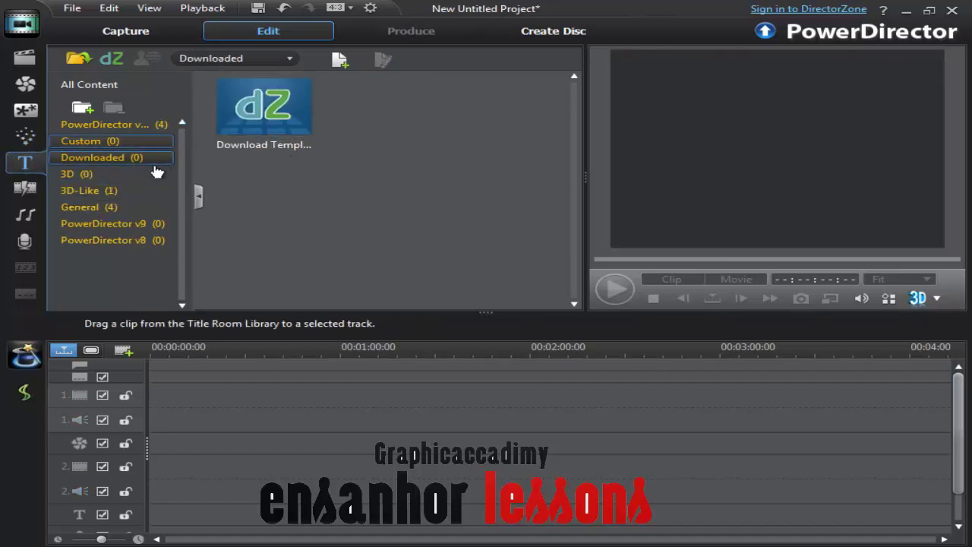
{"action": "left_click", "coordinate": [112, 190]}
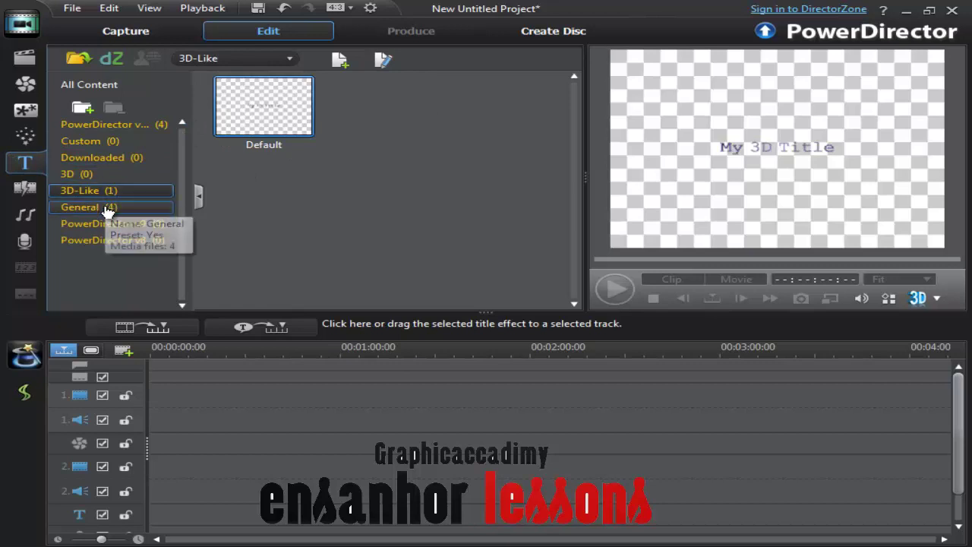
{"action": "left_click", "coordinate": [109, 210]}
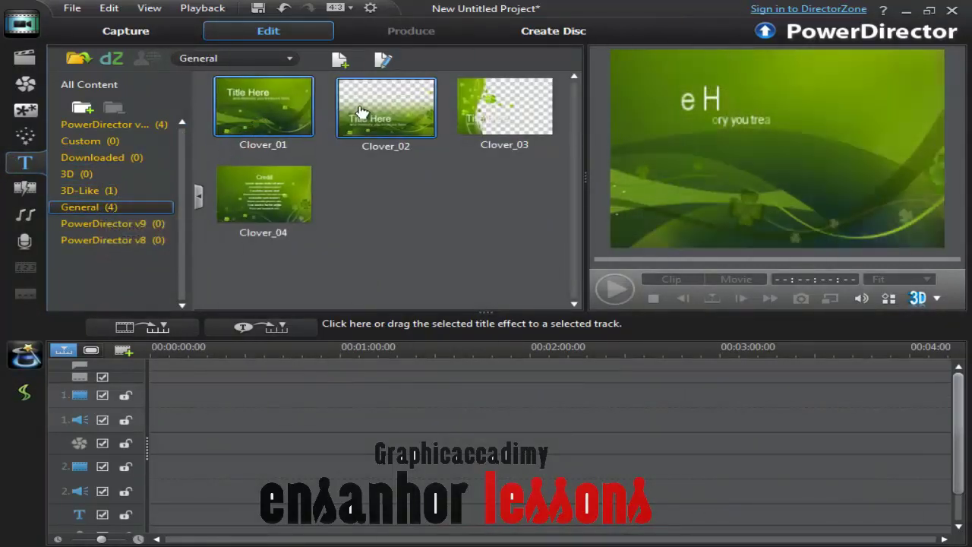
{"action": "left_click", "coordinate": [379, 123]}
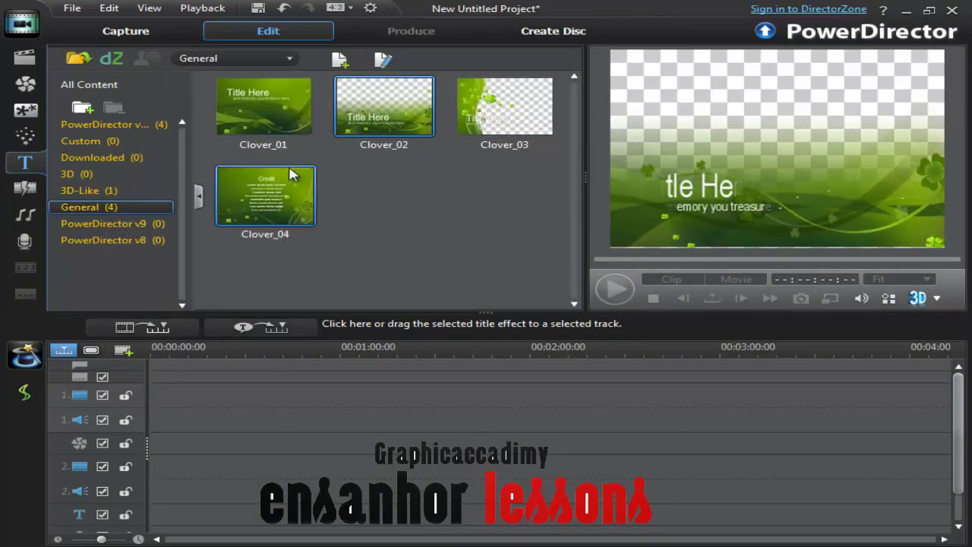
{"action": "left_click", "coordinate": [266, 192]}
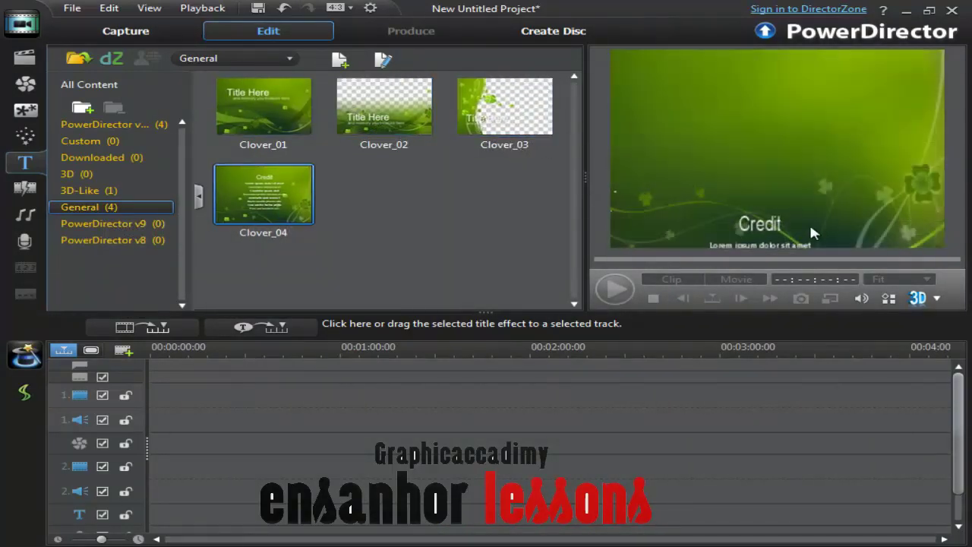
- Examine all transitions in the Transition Room, previewing Glare, Handspring and Laser
{"action": "left_click", "coordinate": [25, 187]}
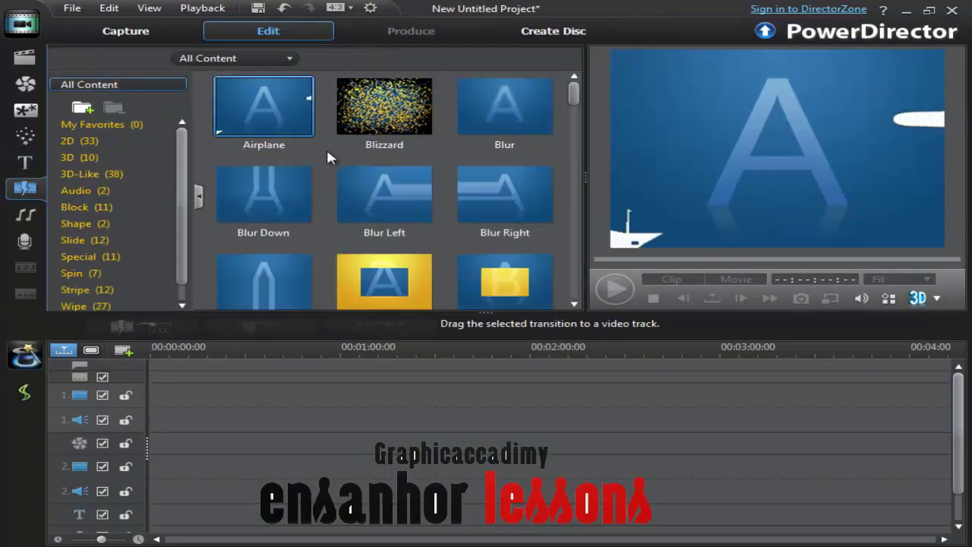
{"action": "left_click_drag", "start_coordinate": [577, 104], "coordinate": [575, 168]}
{"action": "left_click", "coordinate": [505, 196]}
{"action": "left_click", "coordinate": [351, 131]}
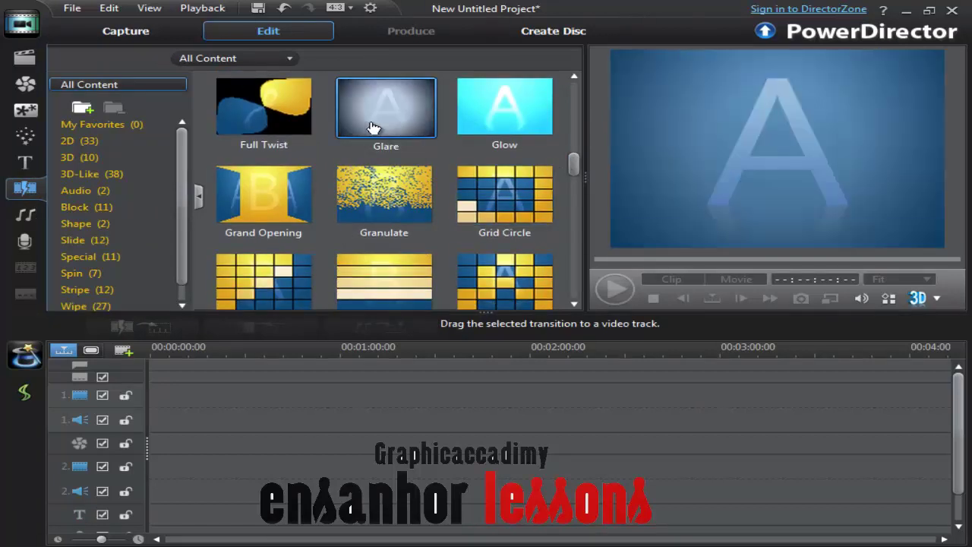
{"action": "left_click_drag", "start_coordinate": [575, 169], "coordinate": [575, 179]}
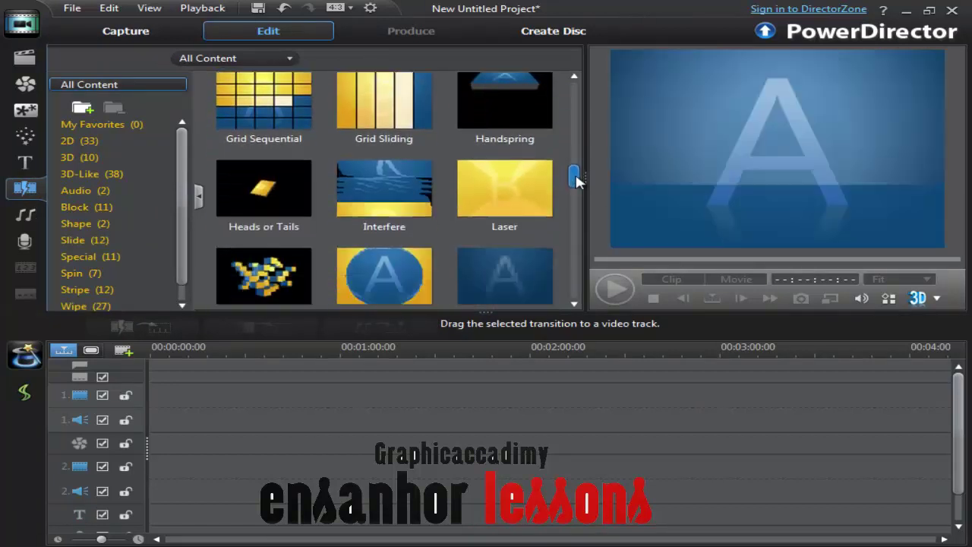
{"action": "left_click", "coordinate": [507, 107]}
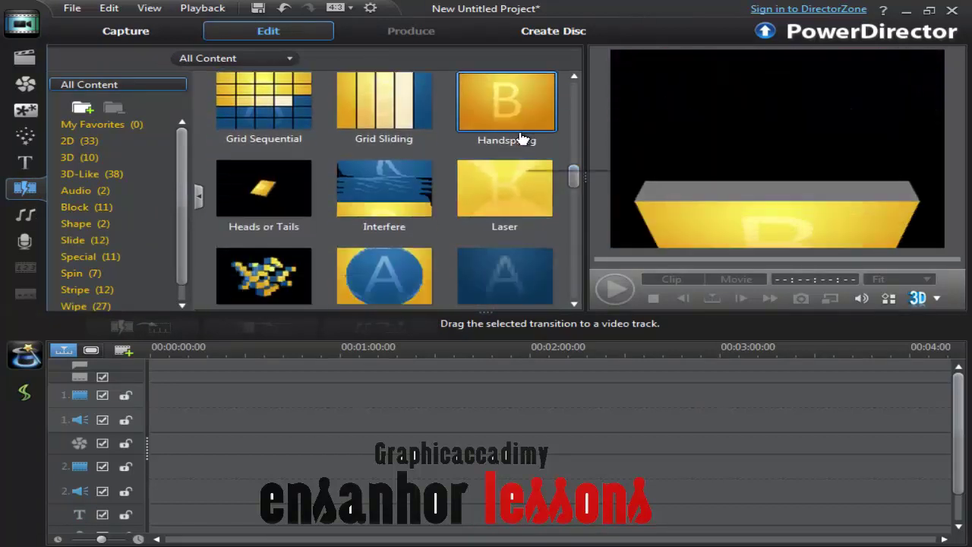
{"action": "left_click", "coordinate": [497, 185]}
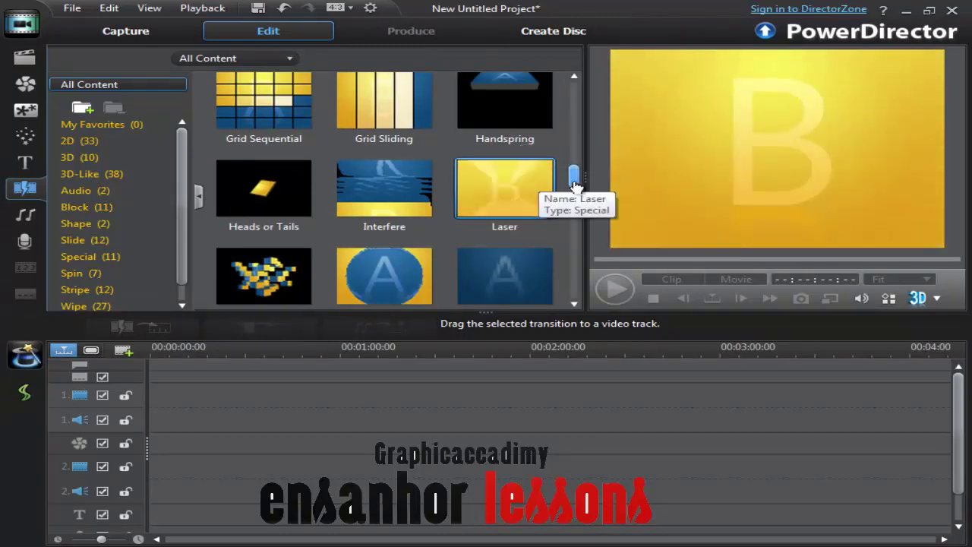
{"action": "left_click_drag", "start_coordinate": [574, 178], "coordinate": [574, 95]}
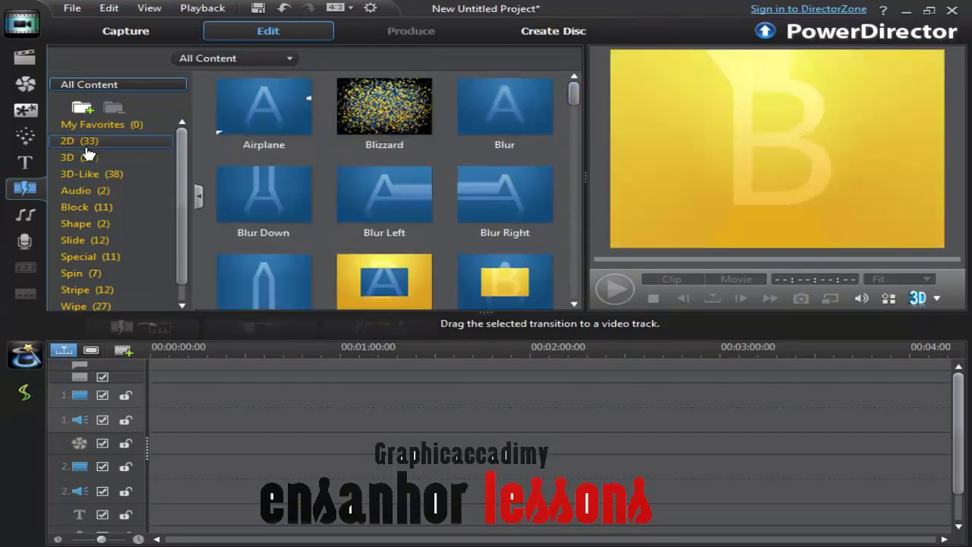
- Examine the 2D and Block transition categories and preview the Collapse IV transition
{"action": "left_click", "coordinate": [144, 142]}
{"action": "scroll", "coordinate": [183, 195], "scroll_direction": "down", "scroll_amount": 1}
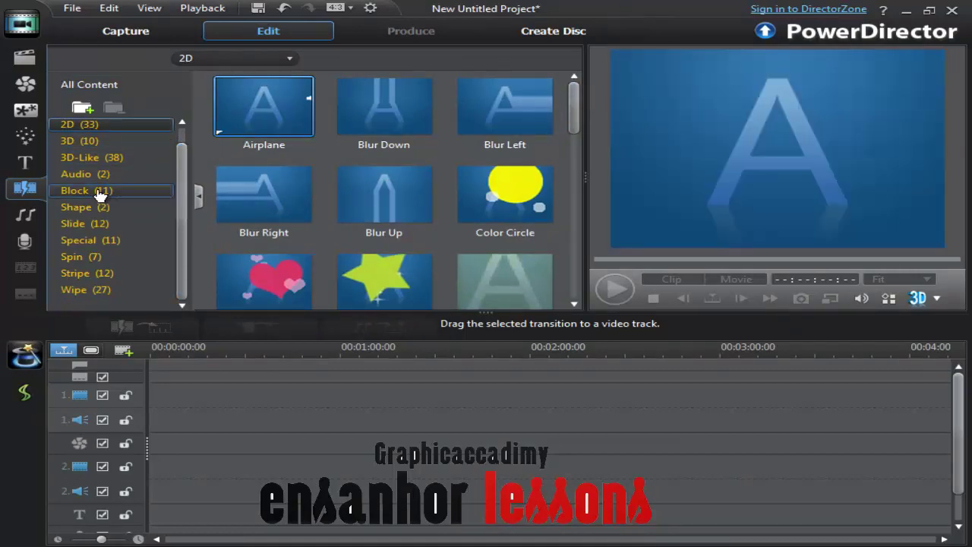
{"action": "left_click", "coordinate": [91, 189]}
{"action": "left_click", "coordinate": [396, 196]}
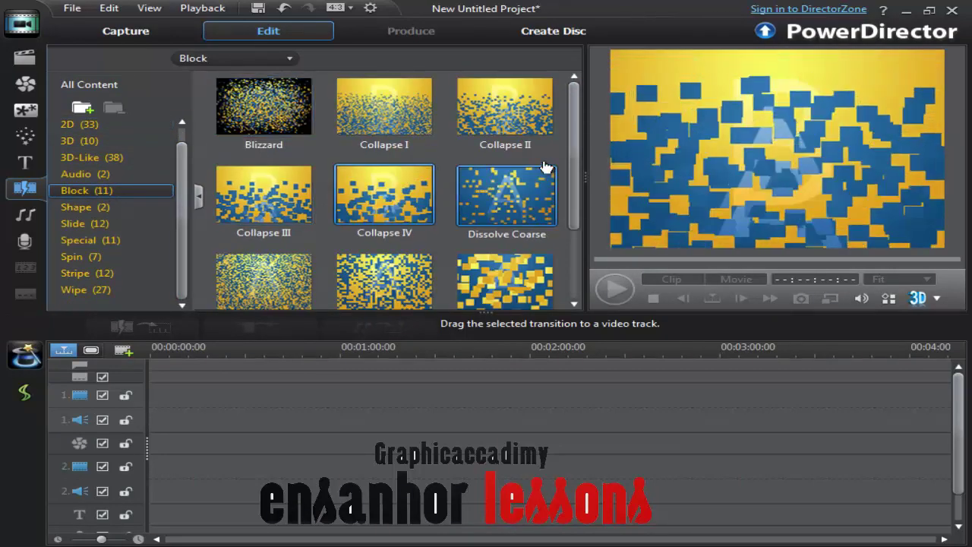
- Examine the track volume controls in the Audio Mixing Room and the microphone controls in the Voice-Over Recording Room
{"action": "left_click", "coordinate": [31, 215]}
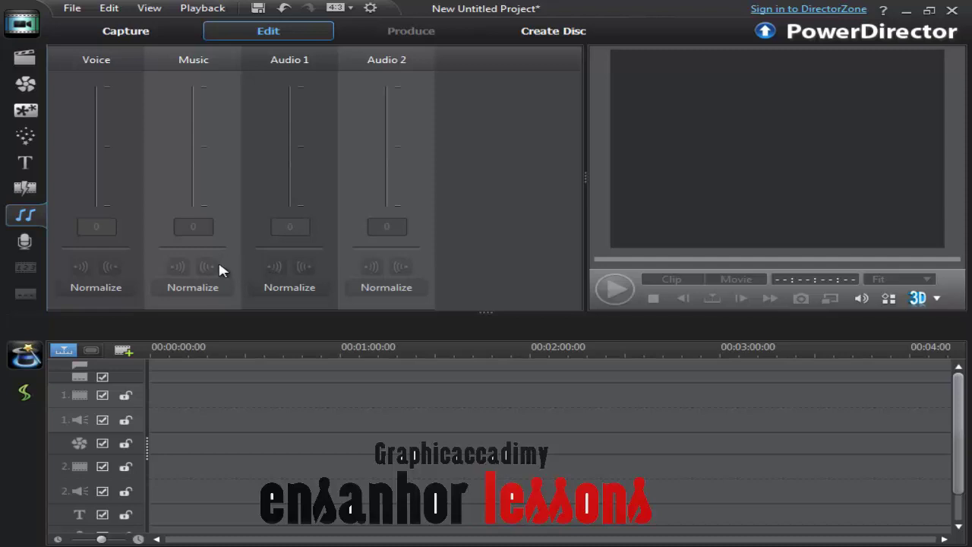
{"action": "left_click", "coordinate": [29, 244]}
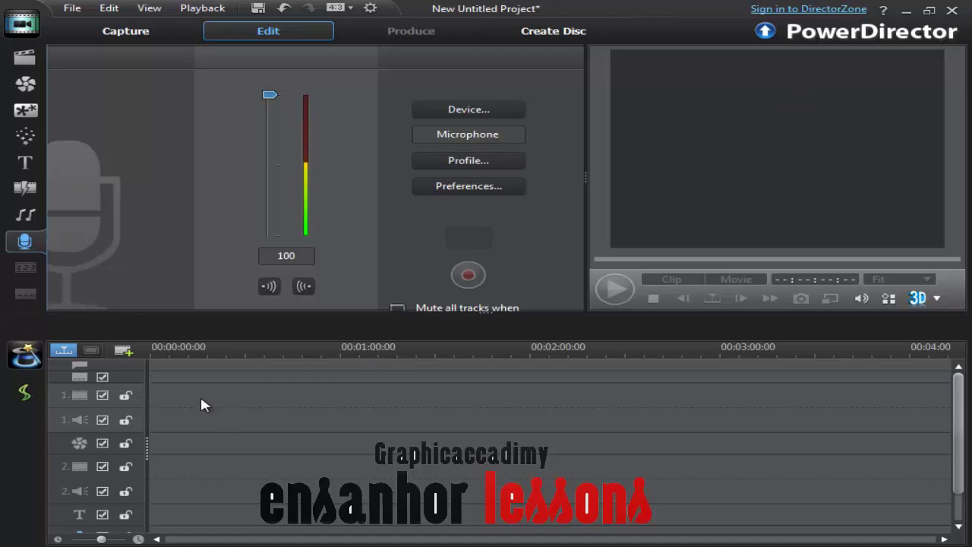
- Set the project's aspect ratio to 16:9
{"action": "left_click", "coordinate": [344, 11]}
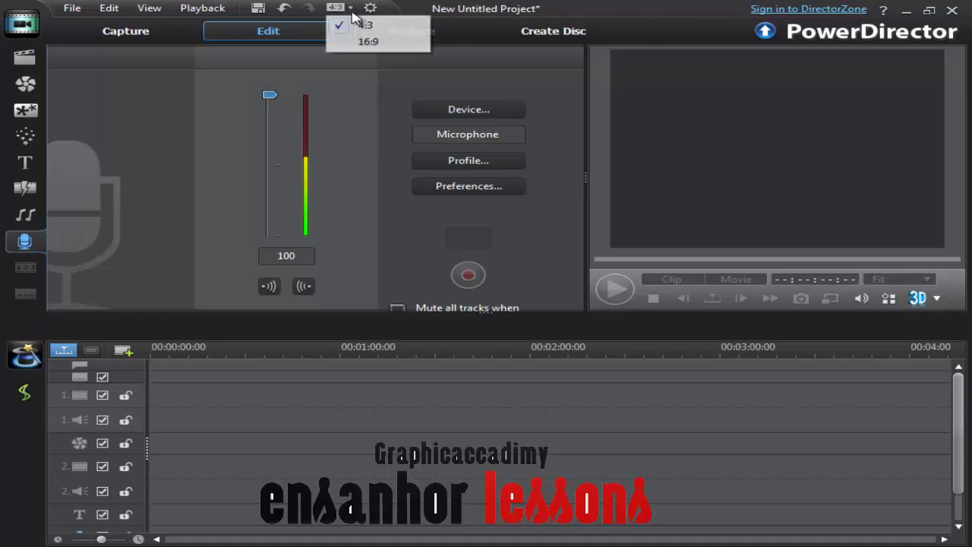
{"action": "left_click", "coordinate": [379, 43]}
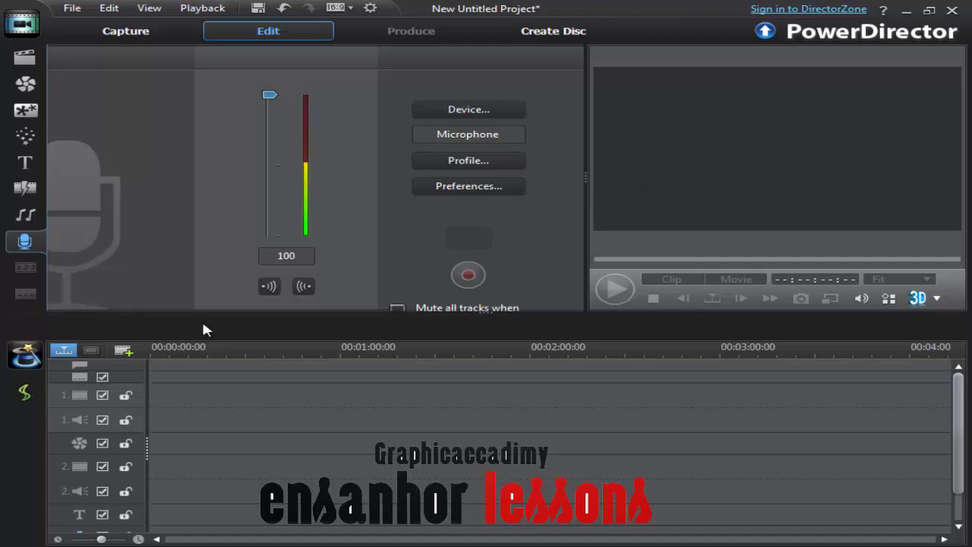
- Return to the Media Room and select the Castle.jpg sample image
{"action": "left_click", "coordinate": [25, 57]}
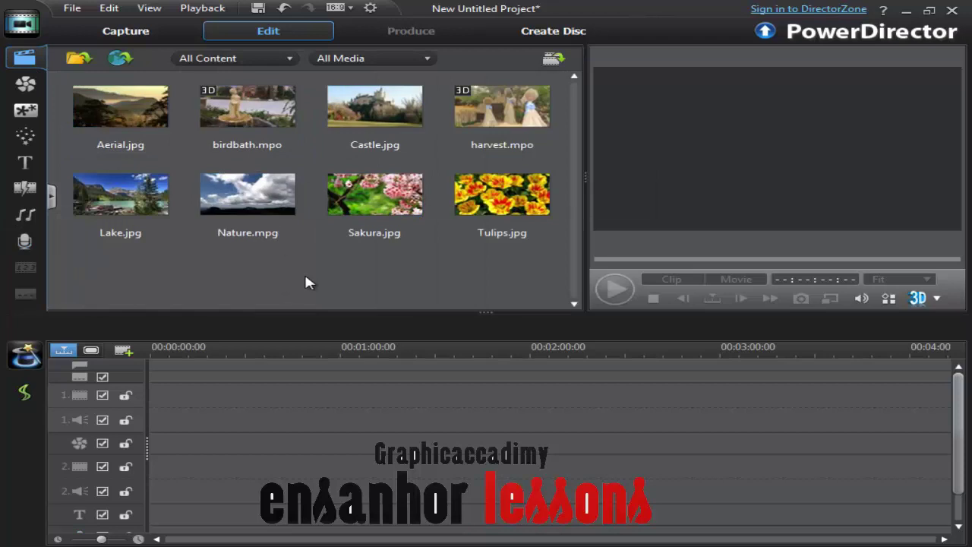
{"action": "left_click", "coordinate": [372, 138]}
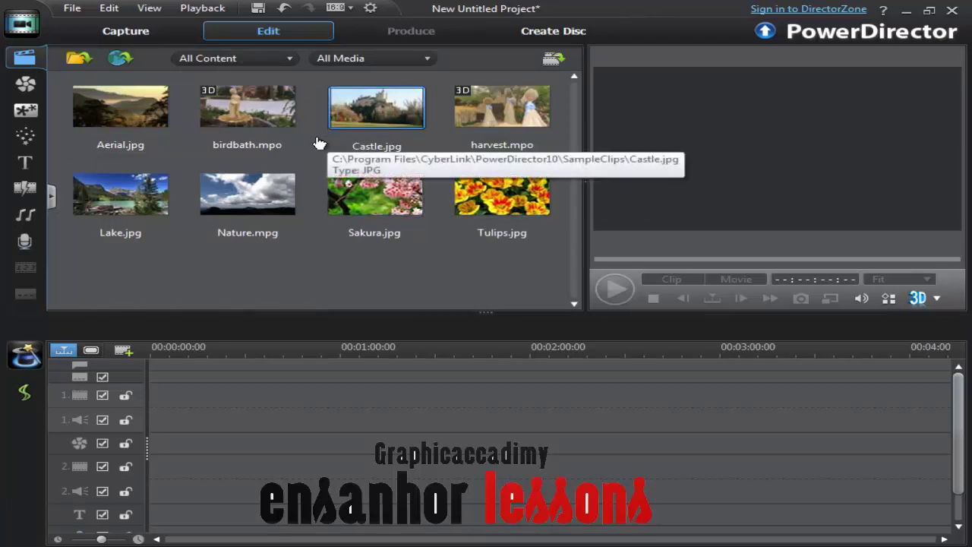